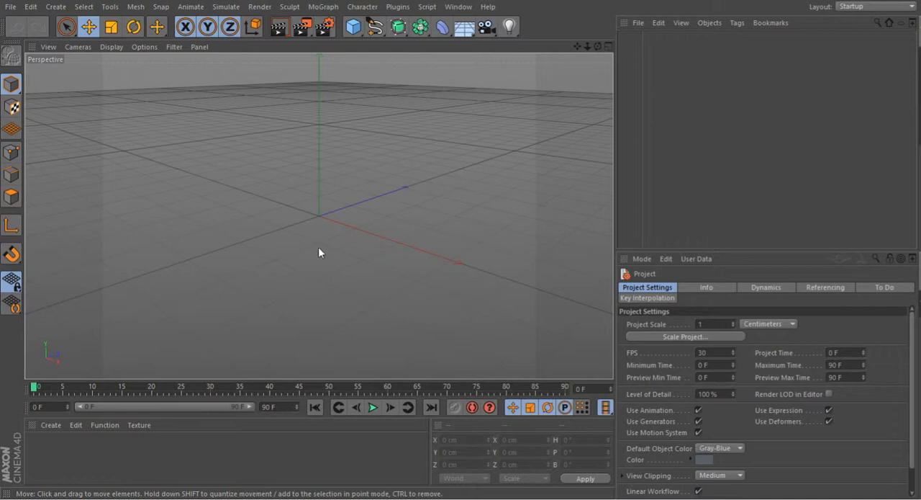
Step: Add a cube primitive, make it editable, and switch to polygon mode
{"action": "left_click", "coordinate": [353, 27]}
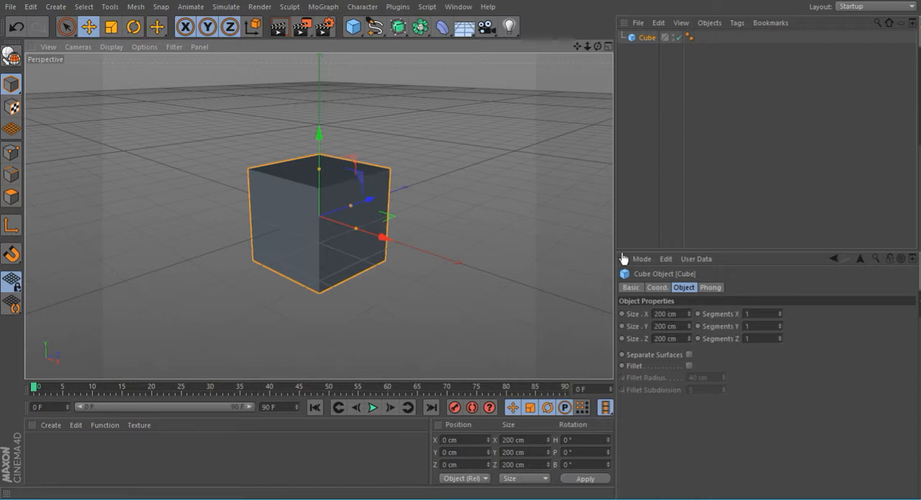
{"action": "left_click", "coordinate": [13, 58]}
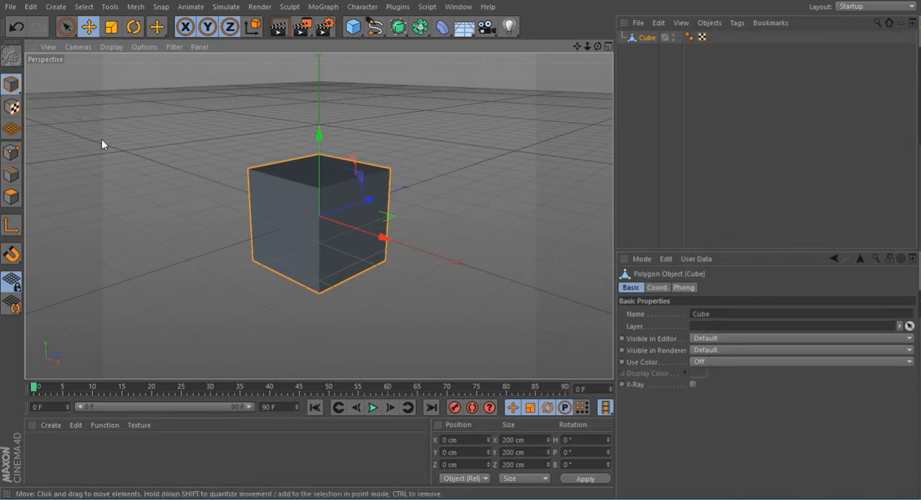
{"action": "left_click", "coordinate": [12, 199]}
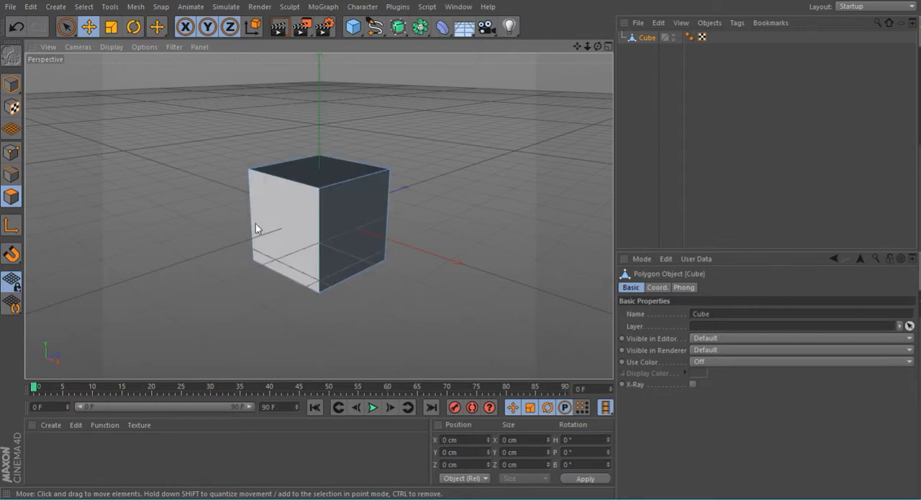
Step: Subdivide the cube five times with the Subdivide command
{"action": "right_click", "coordinate": [180, 93]}
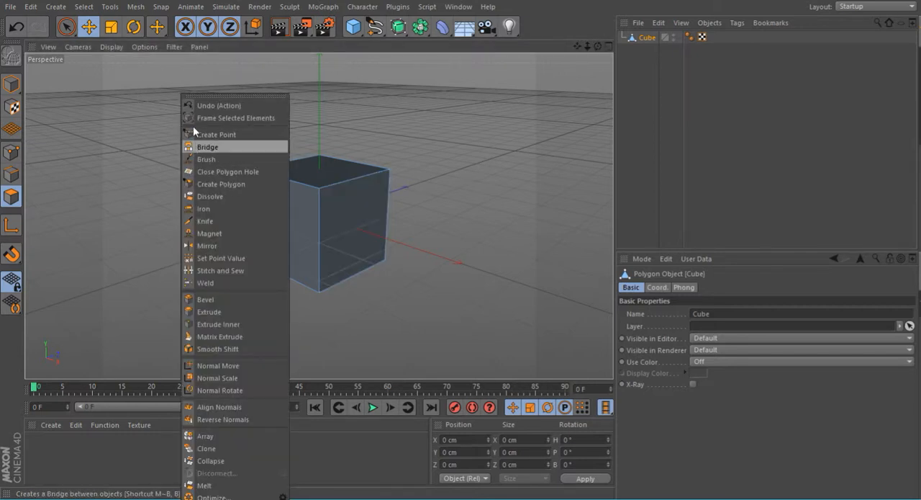
{"action": "left_click", "coordinate": [180, 56]}
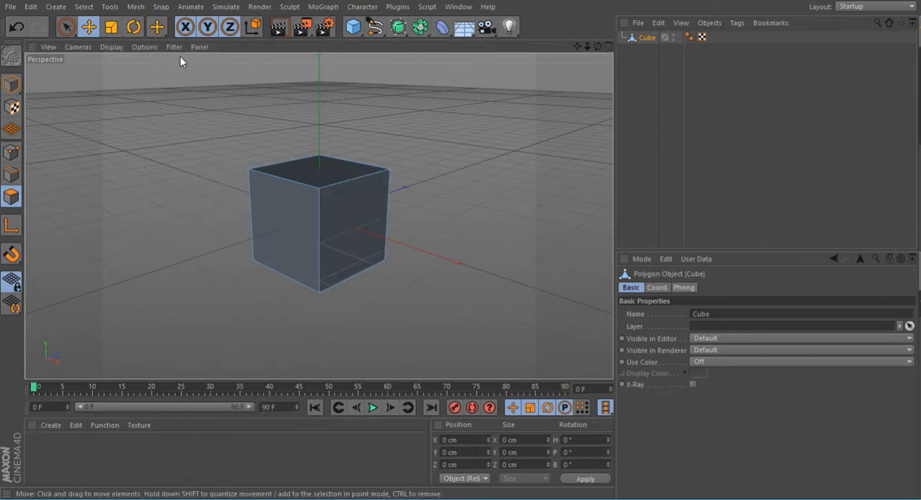
{"action": "right_click", "coordinate": [180, 56]}
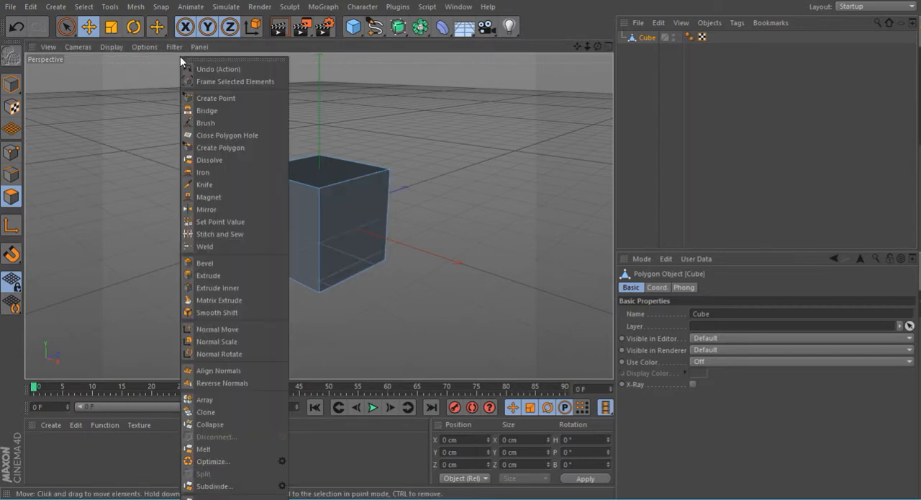
{"action": "left_click", "coordinate": [216, 486]}
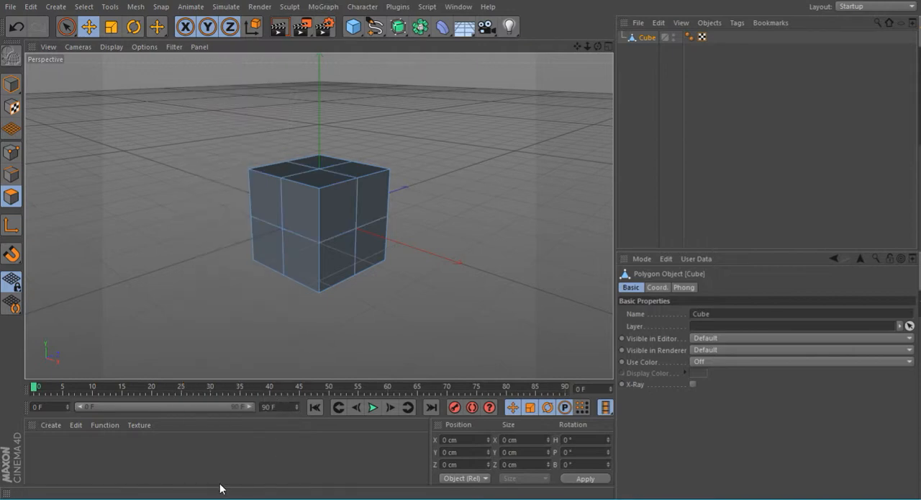
{"action": "right_click", "coordinate": [157, 56]}
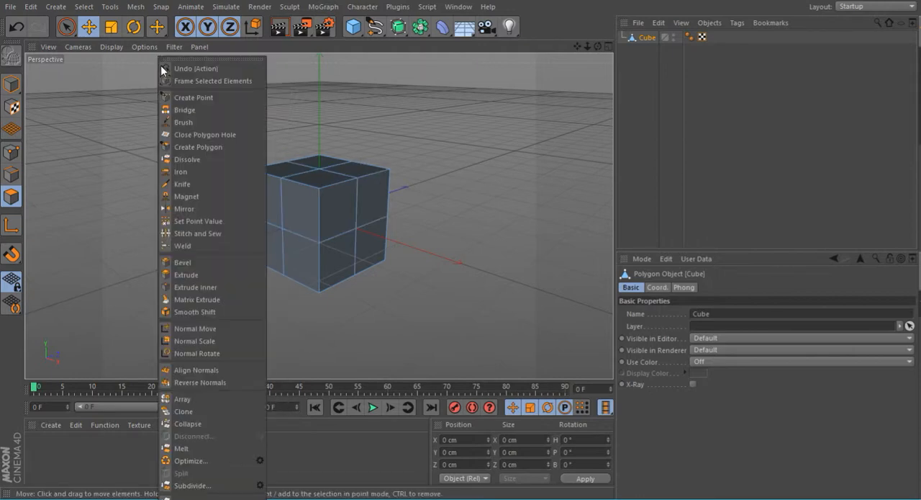
{"action": "left_click", "coordinate": [213, 485]}
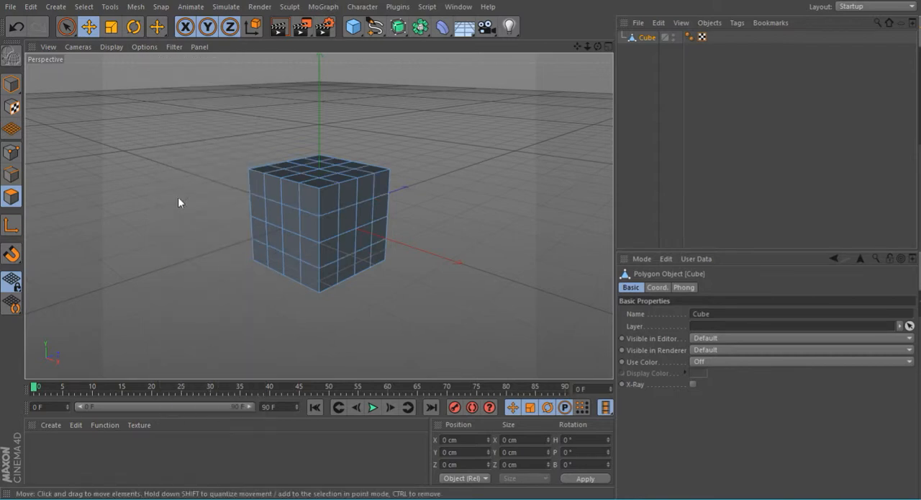
{"action": "right_click", "coordinate": [172, 54]}
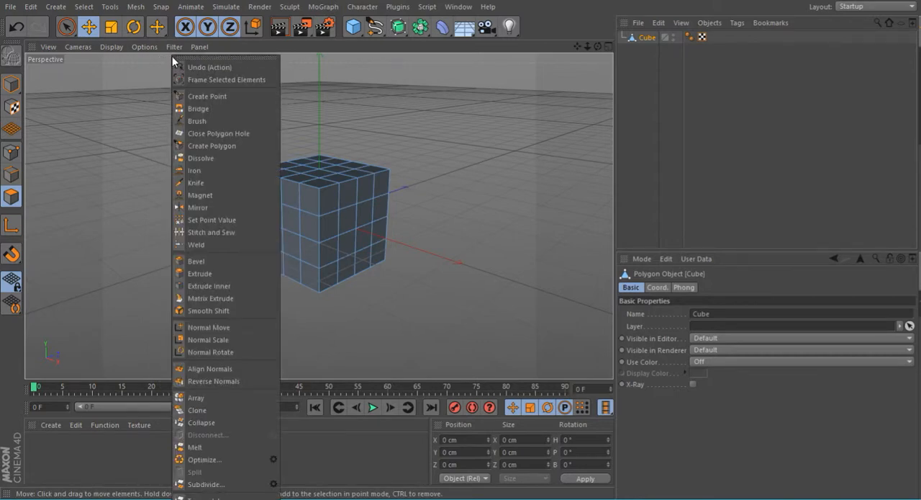
{"action": "left_click", "coordinate": [241, 485]}
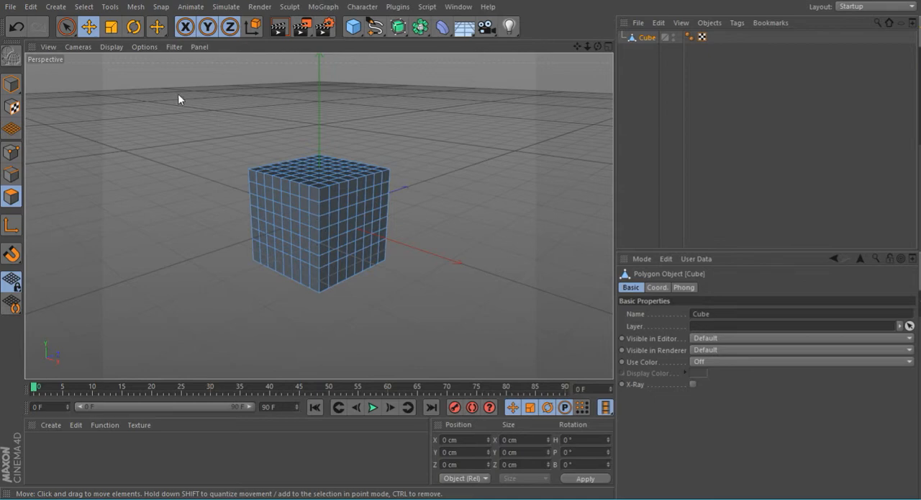
{"action": "right_click", "coordinate": [174, 56]}
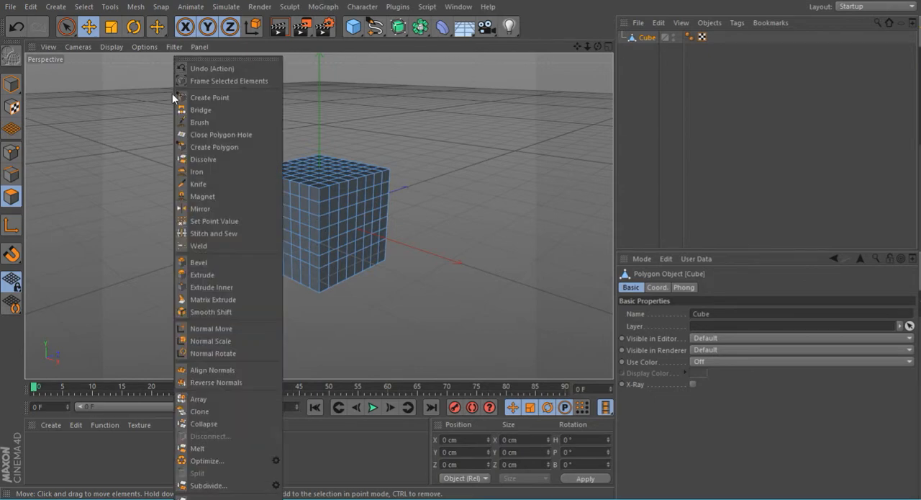
{"action": "left_click", "coordinate": [223, 488]}
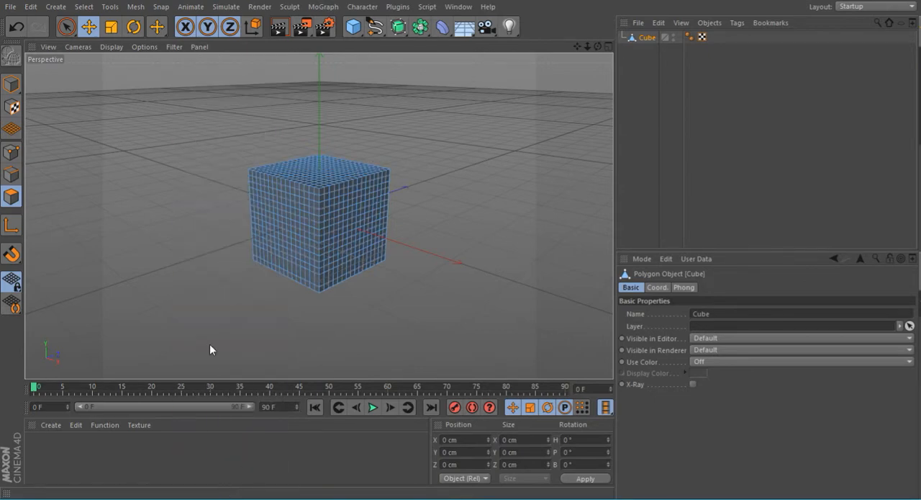
{"action": "right_click", "coordinate": [195, 62]}
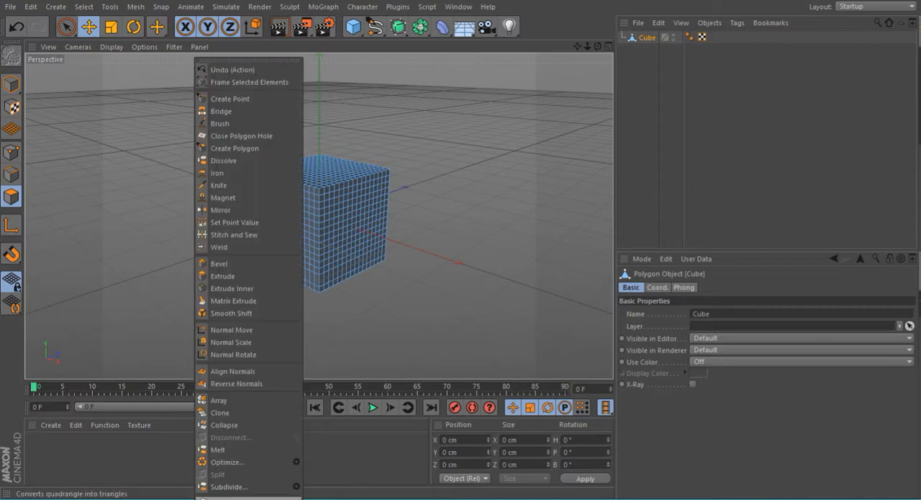
{"action": "left_click", "coordinate": [247, 488]}
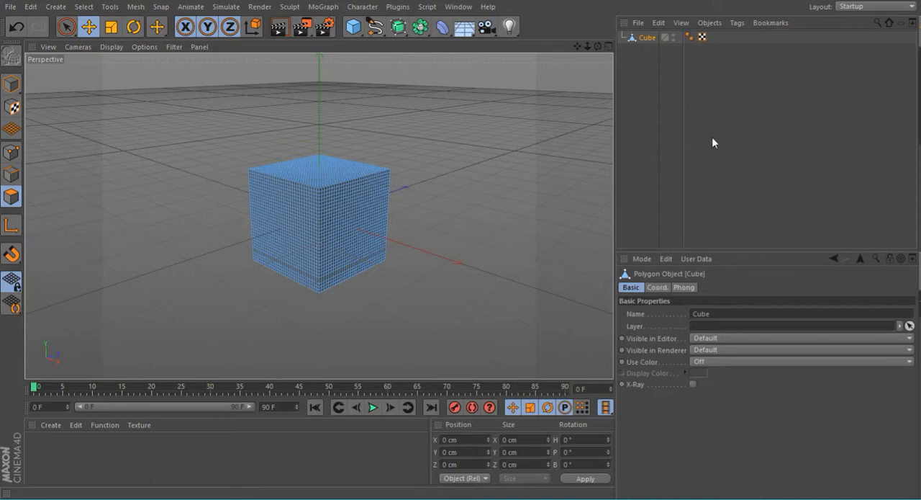
Step: Switch the interface layout to Sculpting and resize the program window
{"action": "left_click", "coordinate": [912, 7]}
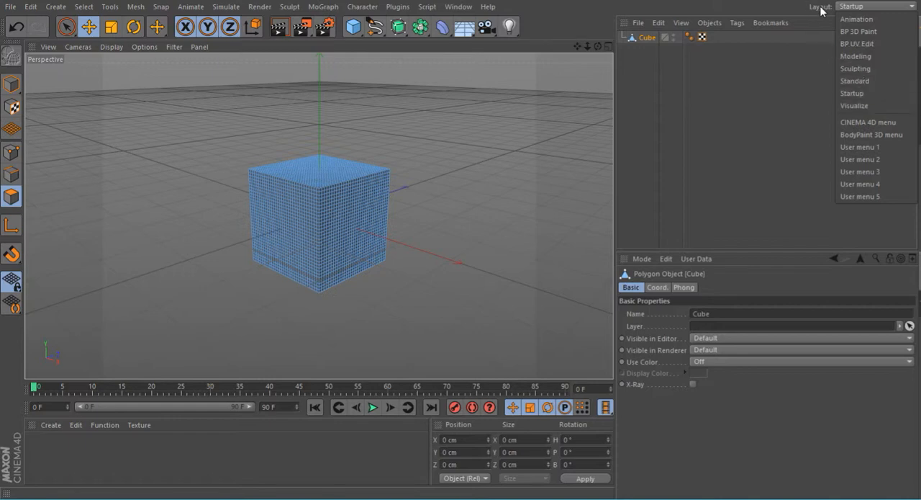
{"action": "left_click", "coordinate": [858, 70]}
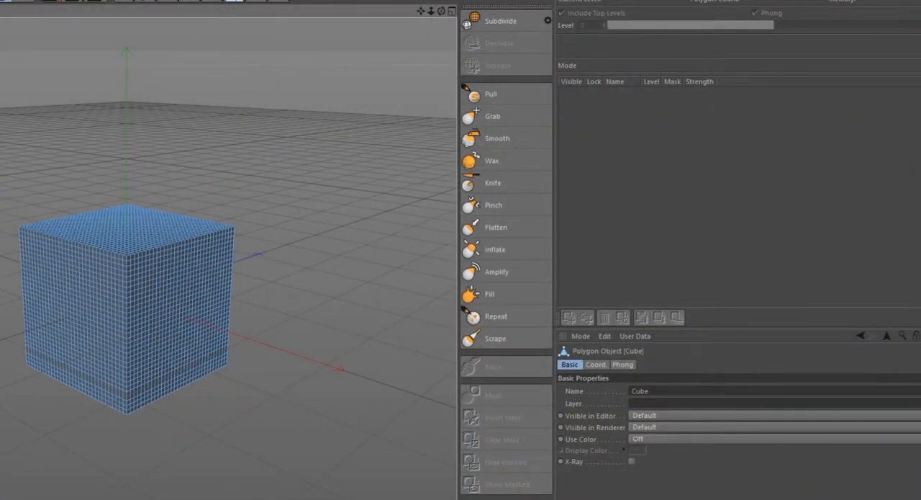
{"action": "left_click", "coordinate": [914, 0]}
{"action": "left_click_drag", "start_coordinate": [360, 0], "coordinate": [736, 0]}
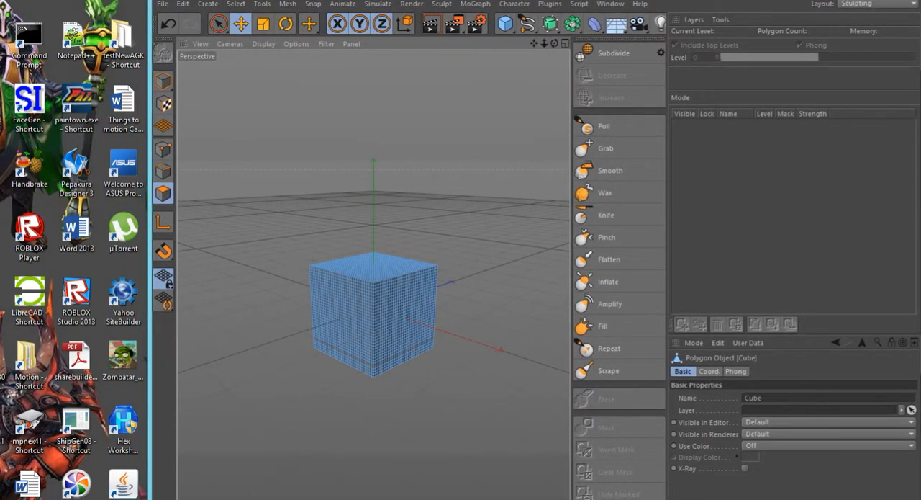
{"action": "left_click_drag", "start_coordinate": [150, 499], "coordinate": [1, 499]}
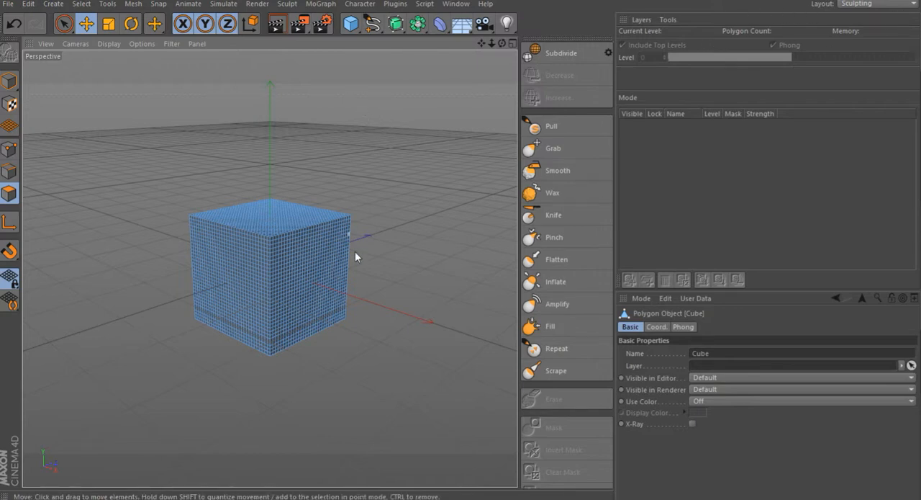
Step: Select the Grab brush and enable its X (YZ) symmetry
{"action": "left_click", "coordinate": [552, 130]}
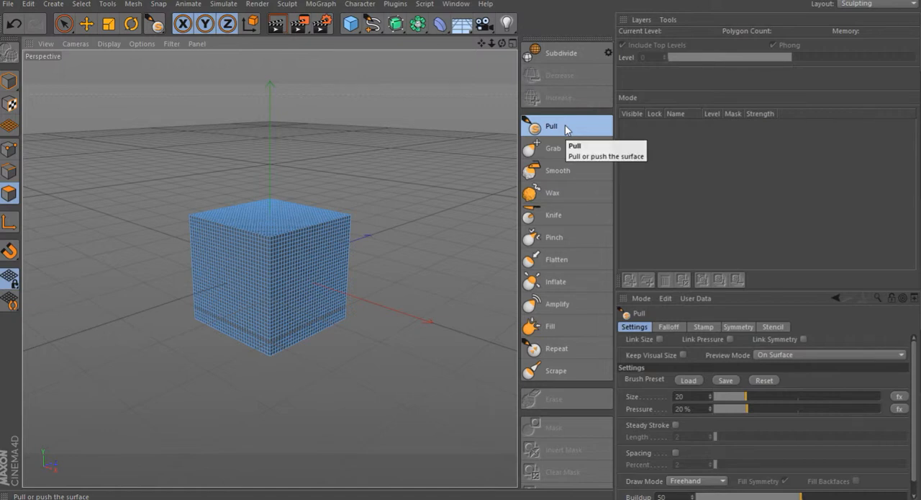
{"action": "left_click", "coordinate": [740, 327]}
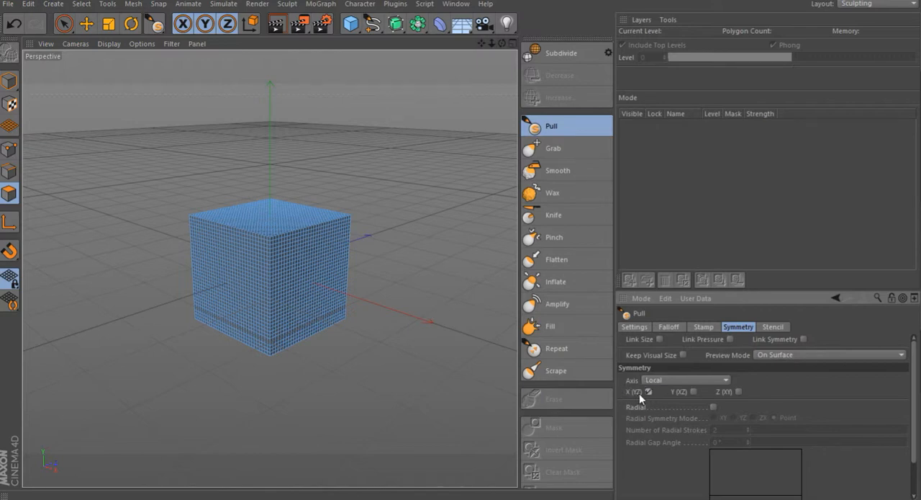
{"action": "left_click", "coordinate": [564, 149]}
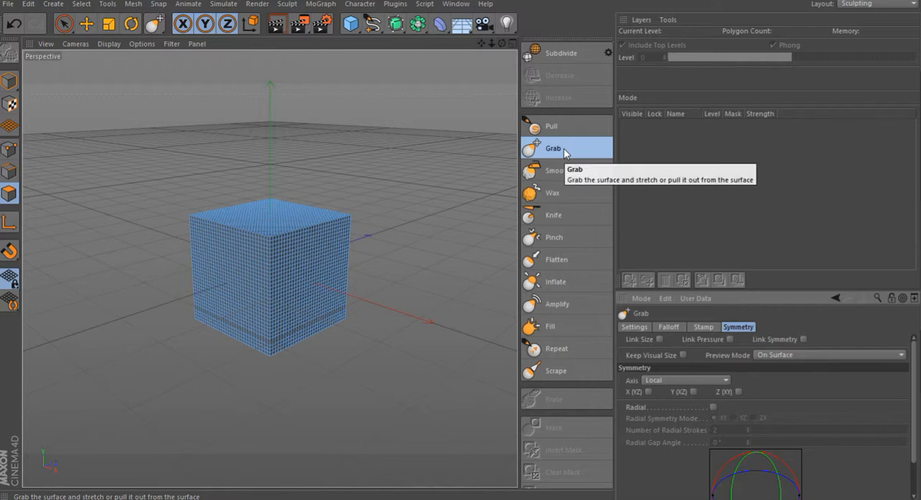
{"action": "left_click", "coordinate": [650, 392]}
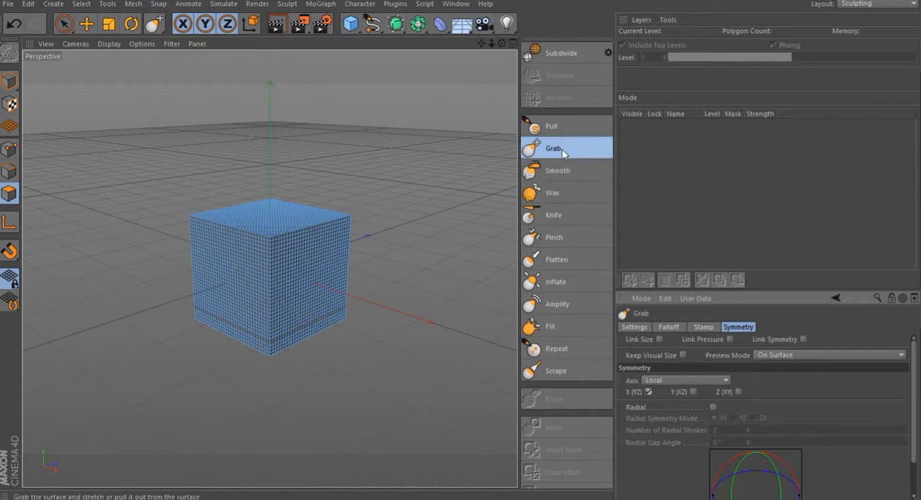
Step: Examine each sculpting brush in turn from Smooth through Scrape
{"action": "left_click", "coordinate": [561, 170]}
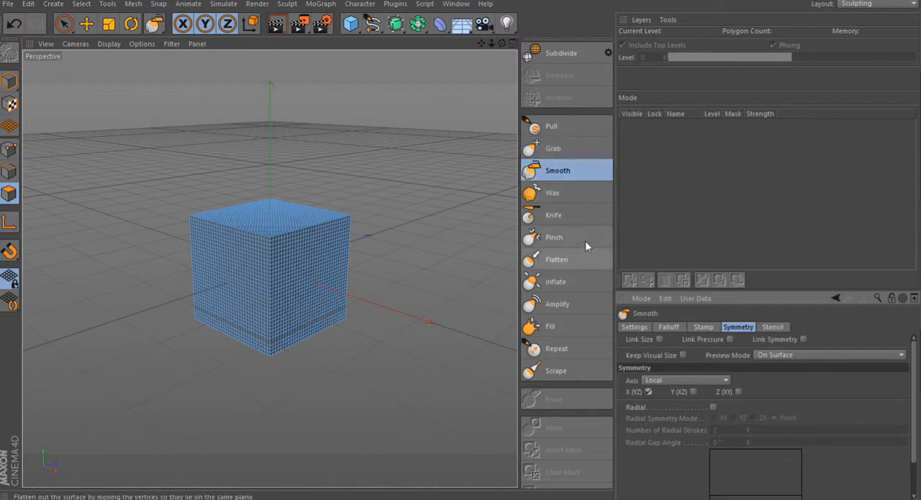
{"action": "left_click", "coordinate": [566, 193]}
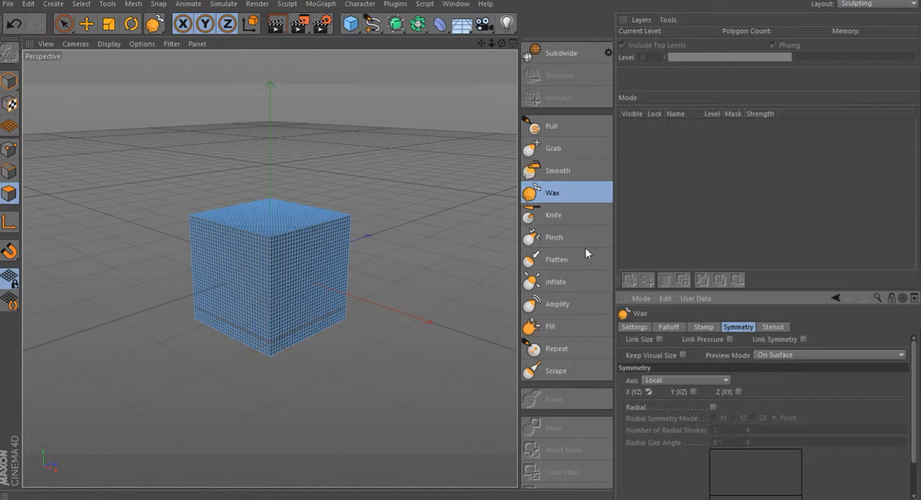
{"action": "left_click", "coordinate": [563, 213]}
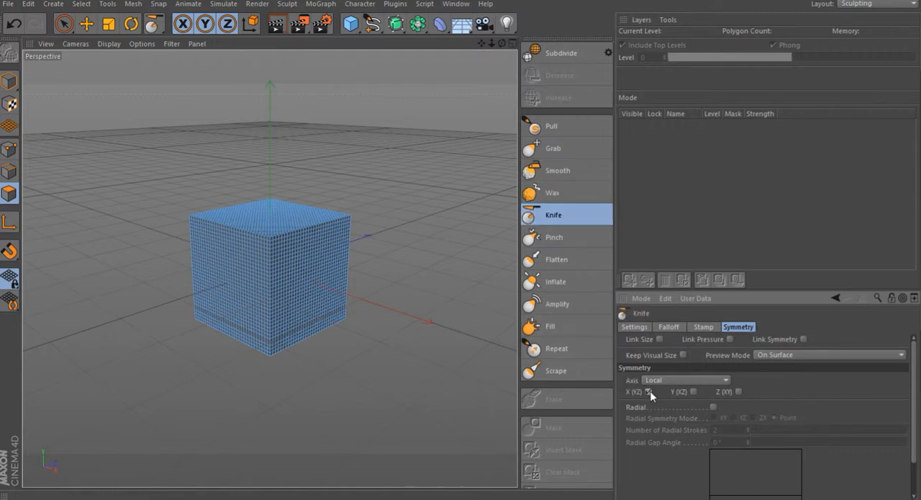
{"action": "left_click", "coordinate": [570, 240]}
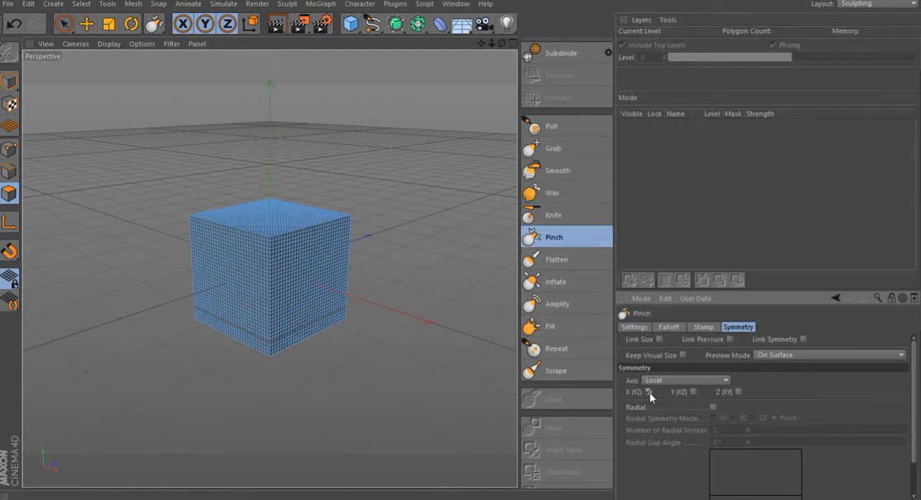
{"action": "left_click", "coordinate": [565, 258]}
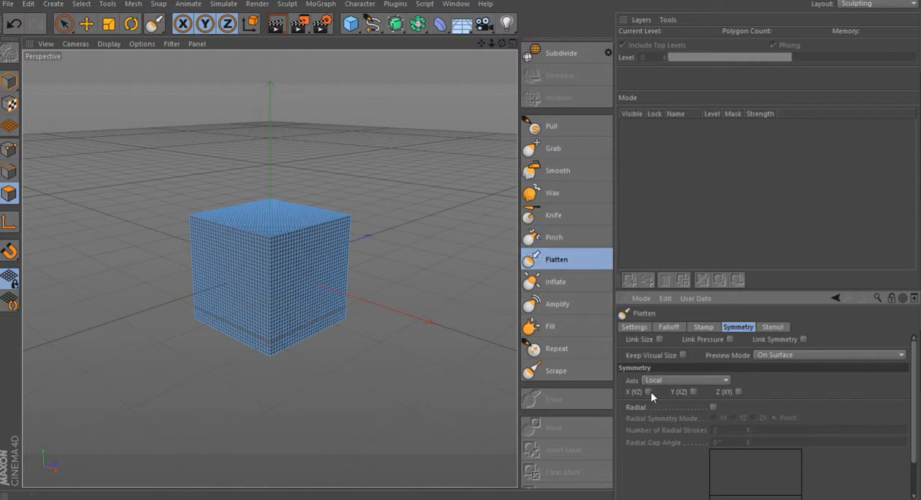
{"action": "left_click", "coordinate": [573, 284]}
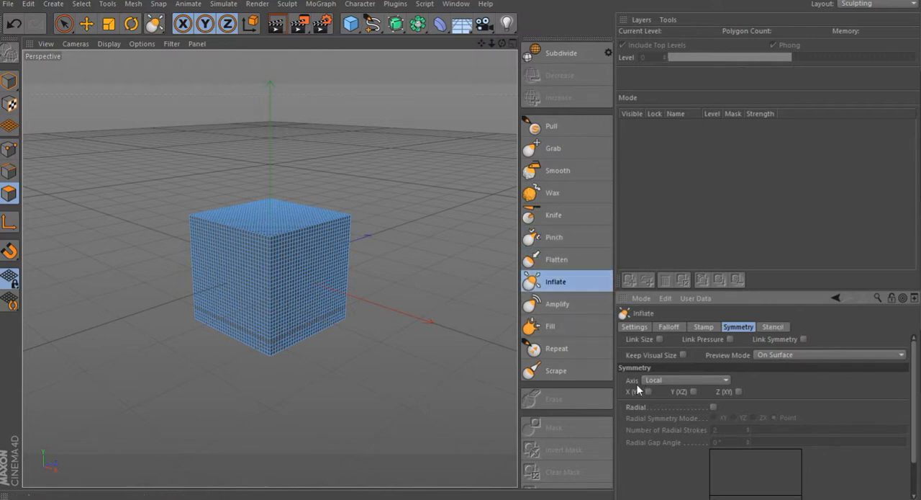
{"action": "left_click", "coordinate": [559, 305]}
{"action": "left_click", "coordinate": [555, 326]}
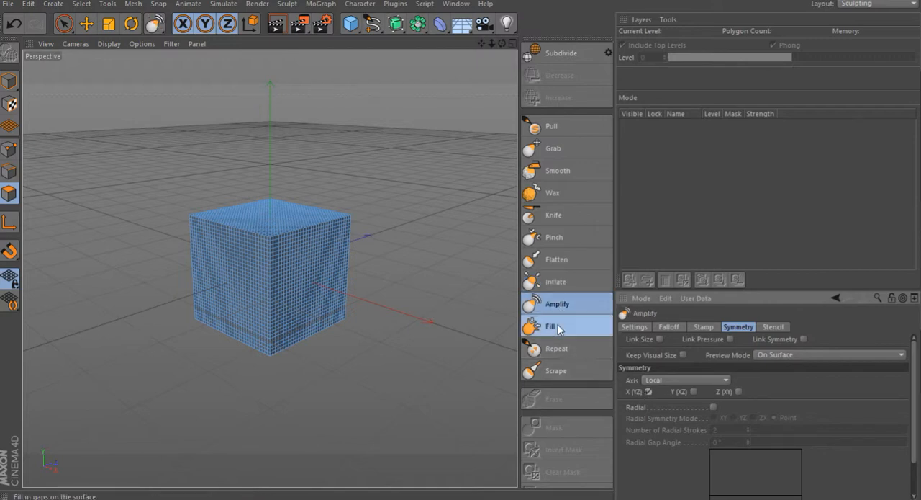
{"action": "left_click", "coordinate": [559, 348]}
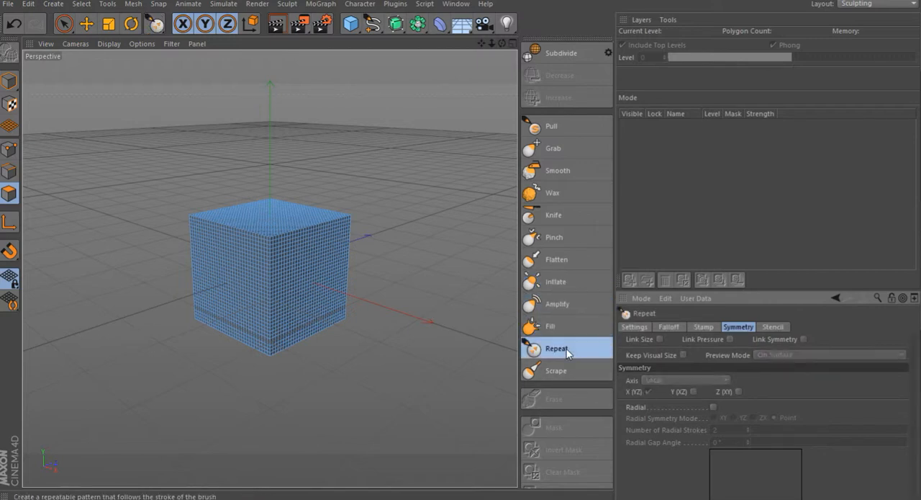
{"action": "left_click", "coordinate": [558, 371]}
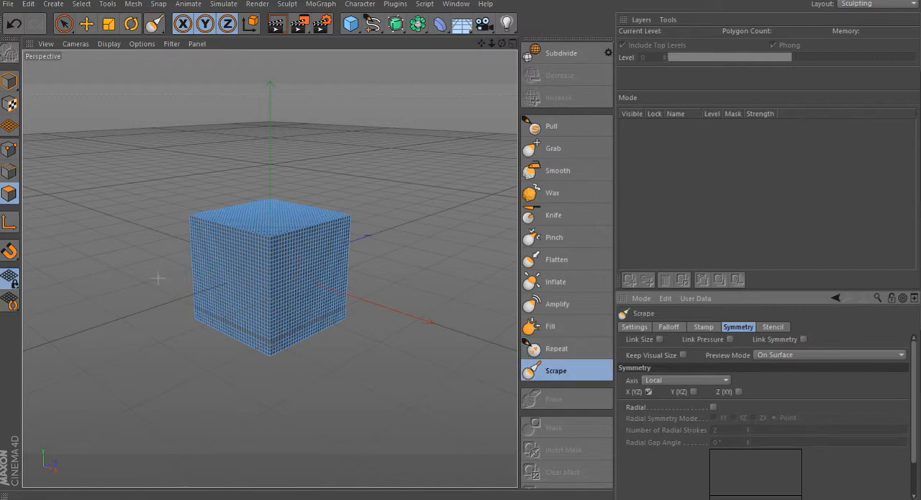
Step: Select the Flatten brush for sculpting the cube
{"action": "scroll", "coordinate": [157, 278], "scroll_direction": "up", "scroll_amount": 2}
{"action": "scroll", "coordinate": [276, 309], "scroll_direction": "up", "scroll_amount": 1}
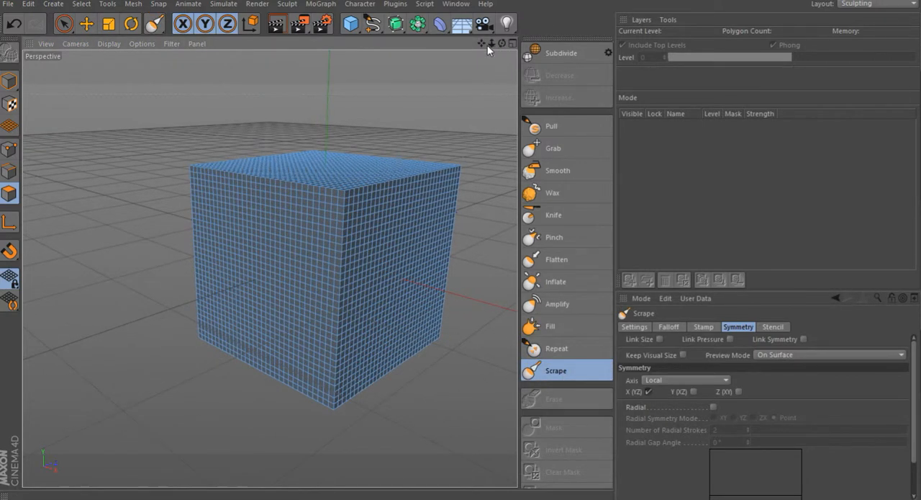
{"action": "left_click_drag", "start_coordinate": [502, 44], "coordinate": [444, 33]}
{"action": "mouse_move", "coordinate": [503, 44]}
{"action": "left_mouse_down"}
{"action": "mouse_move", "coordinate": [489, 67]}
{"action": "mouse_move", "coordinate": [489, 55]}
{"action": "left_mouse_up"}
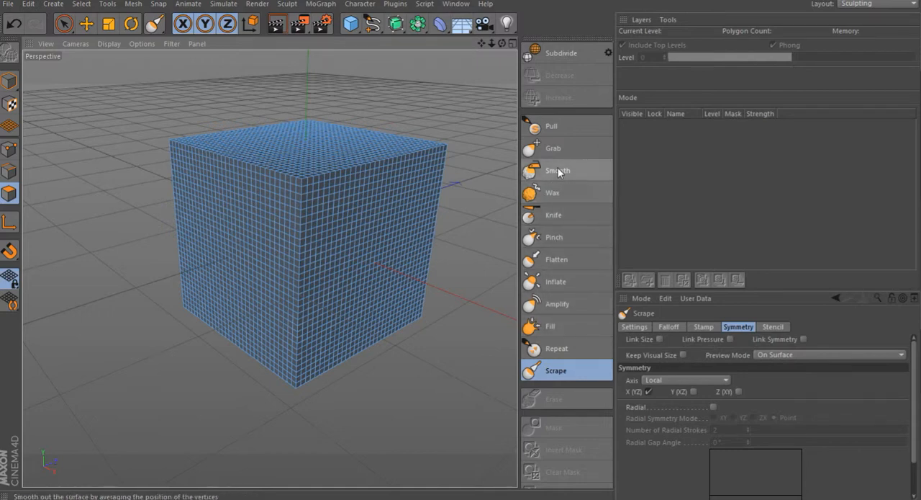
{"action": "left_click", "coordinate": [553, 259]}
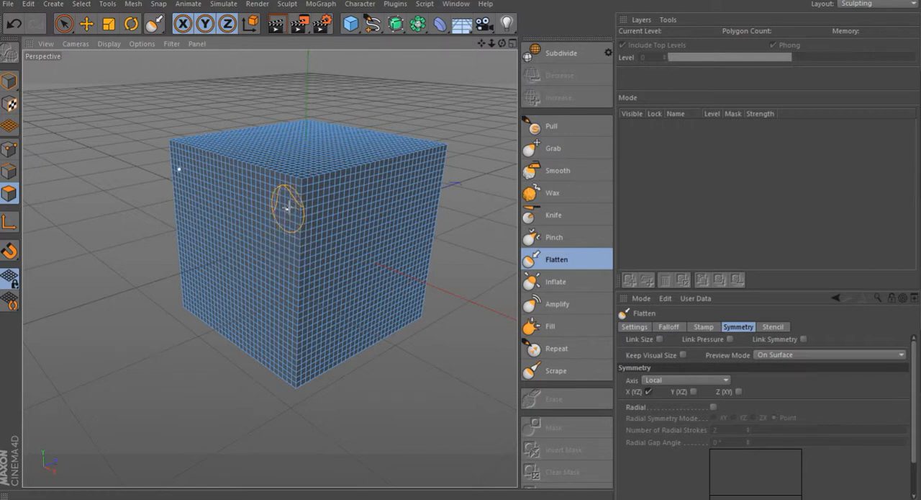
Step: Flatten the cube's front edges and corners with several Flatten brush strokes
{"action": "middle_click_drag", "start_coordinate": [291, 205], "coordinate": [301, 193]}
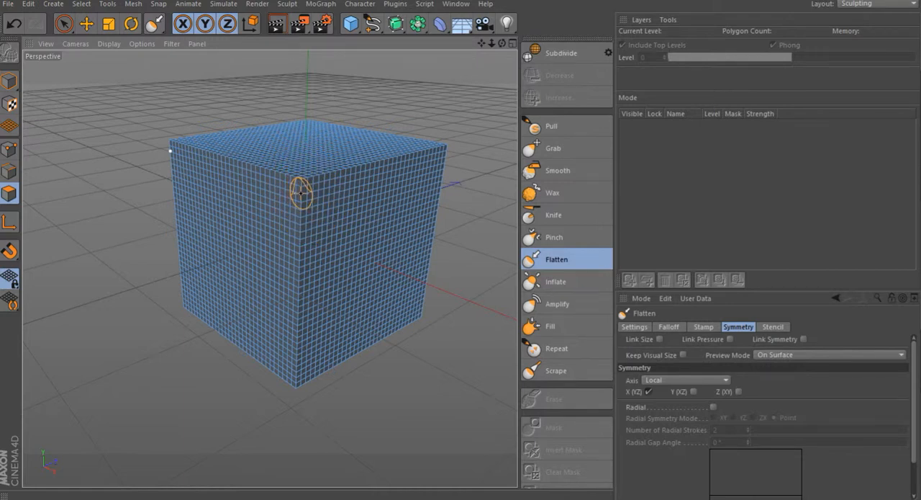
{"action": "left_click_drag", "start_coordinate": [300, 185], "coordinate": [303, 260]}
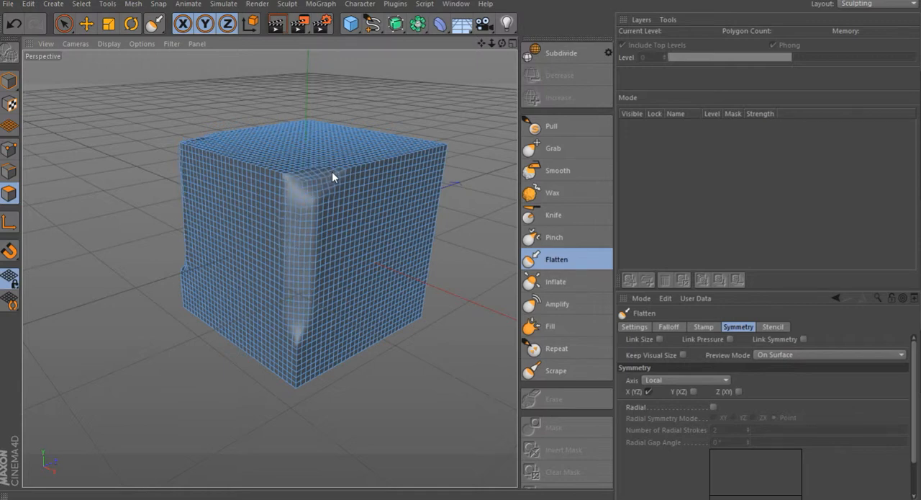
{"action": "mouse_move", "coordinate": [434, 145]}
{"action": "left_mouse_down"}
{"action": "mouse_move", "coordinate": [312, 227]}
{"action": "mouse_move", "coordinate": [346, 168]}
{"action": "mouse_move", "coordinate": [283, 176]}
{"action": "left_mouse_up"}
{"action": "mouse_move", "coordinate": [217, 146]}
{"action": "left_mouse_down"}
{"action": "mouse_move", "coordinate": [400, 135]}
{"action": "mouse_move", "coordinate": [422, 228]}
{"action": "left_mouse_up"}
{"action": "mouse_move", "coordinate": [327, 201]}
{"action": "left_mouse_down"}
{"action": "mouse_move", "coordinate": [308, 371]}
{"action": "mouse_move", "coordinate": [268, 358]}
{"action": "mouse_move", "coordinate": [292, 273]}
{"action": "mouse_move", "coordinate": [318, 367]}
{"action": "left_mouse_up"}
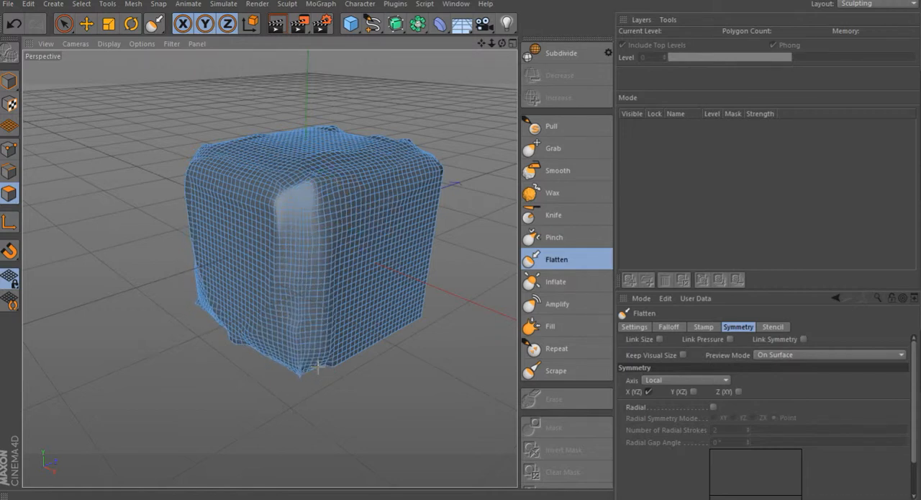
{"action": "mouse_move", "coordinate": [414, 324]}
{"action": "left_mouse_down"}
{"action": "mouse_move", "coordinate": [360, 344]}
{"action": "mouse_move", "coordinate": [428, 231]}
{"action": "mouse_move", "coordinate": [424, 176]}
{"action": "left_mouse_up"}
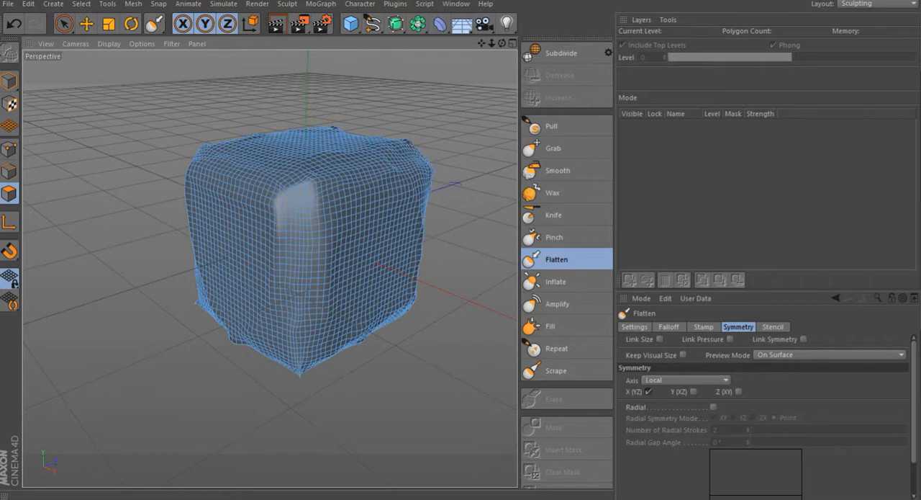
Step: Select the Grab brush and pull a horn-like spike out of the cube's upper right edge
{"action": "mouse_move", "coordinate": [502, 44]}
{"action": "left_mouse_down"}
{"action": "mouse_move", "coordinate": [443, 48]}
{"action": "mouse_move", "coordinate": [497, 42]}
{"action": "left_mouse_up"}
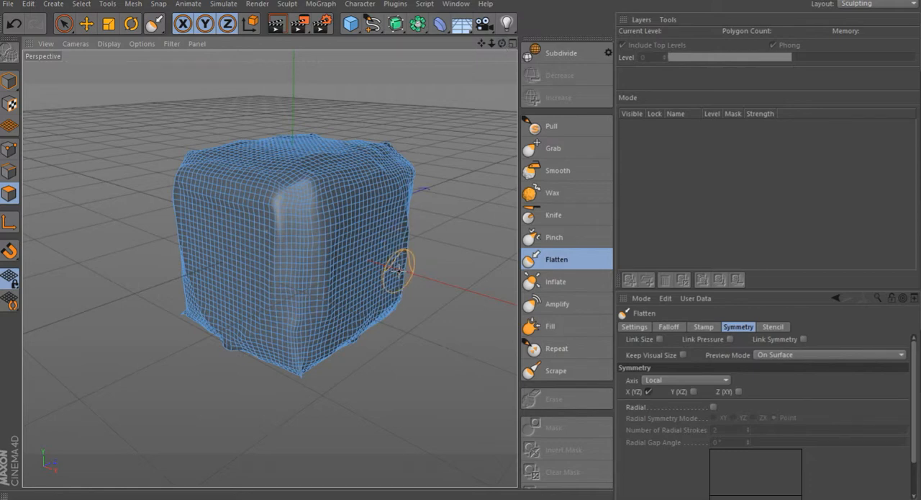
{"action": "left_click", "coordinate": [551, 149]}
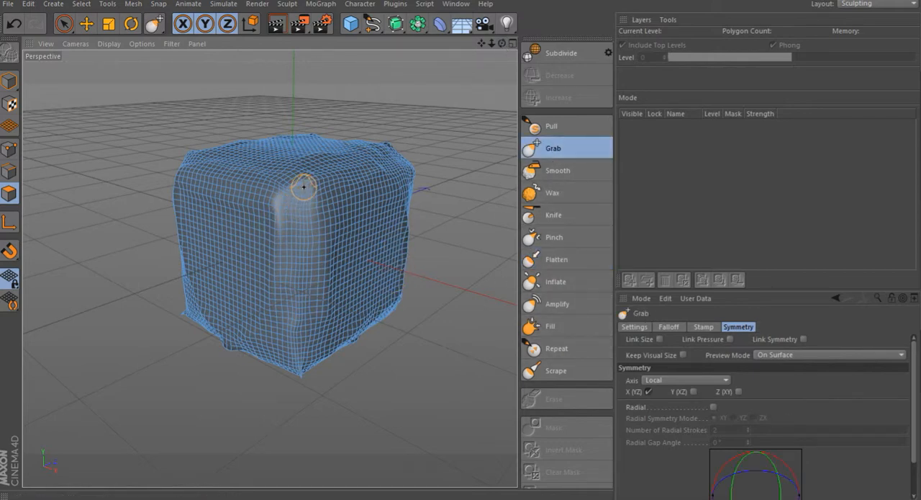
{"action": "mouse_move", "coordinate": [303, 190]}
{"action": "left_mouse_down"}
{"action": "mouse_move", "coordinate": [301, 198]}
{"action": "mouse_move", "coordinate": [340, 221]}
{"action": "mouse_move", "coordinate": [374, 205]}
{"action": "mouse_move", "coordinate": [400, 171]}
{"action": "left_mouse_up"}
Step: Shape the cube's front face with several more Grab strokes, pulling out bulges and folds
{"action": "left_click_drag", "start_coordinate": [504, 45], "coordinate": [269, 268]}
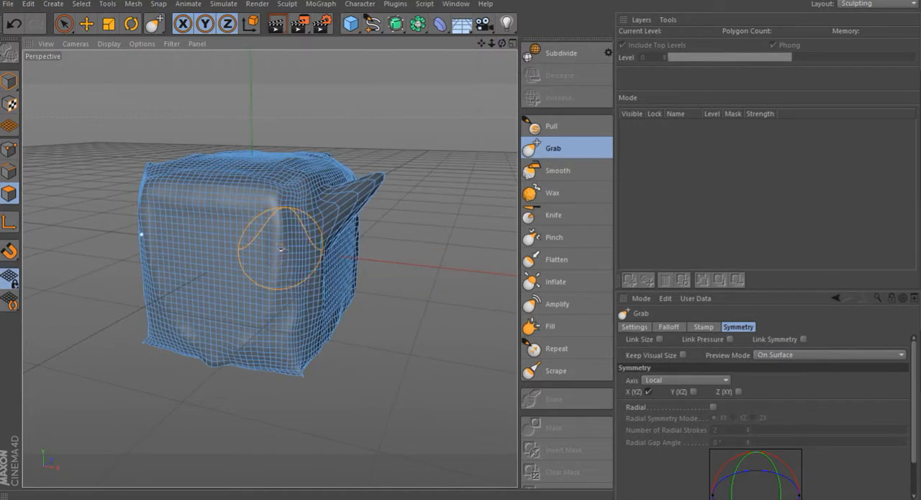
{"action": "scroll", "coordinate": [234, 245], "scroll_direction": "up", "scroll_amount": 5}
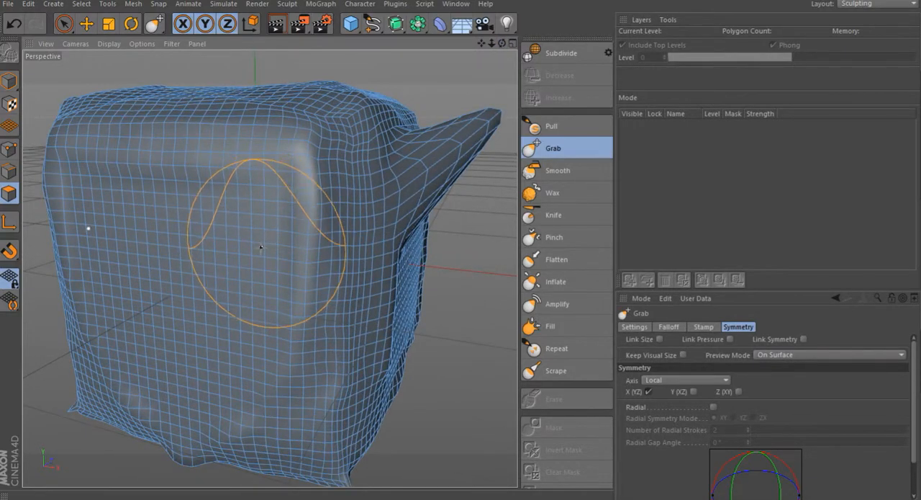
{"action": "left_click_drag", "start_coordinate": [502, 43], "coordinate": [377, 46]}
{"action": "left_click_drag", "start_coordinate": [264, 262], "coordinate": [306, 242]}
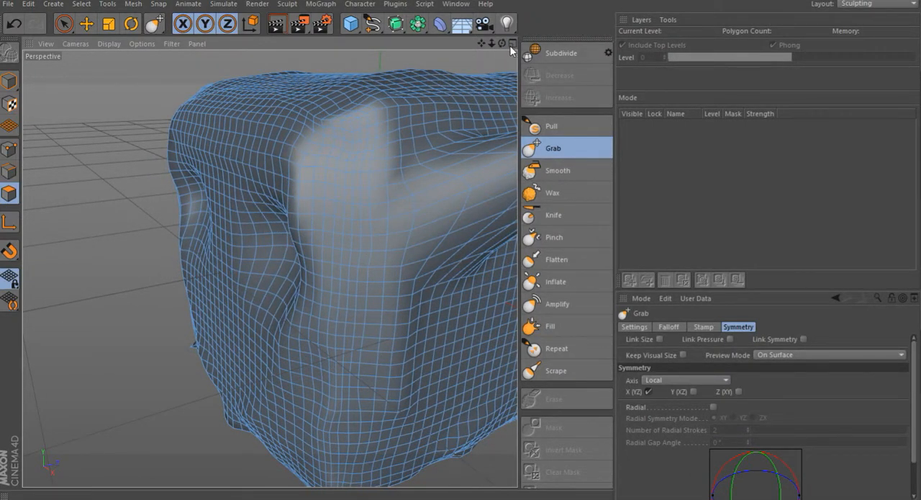
{"action": "left_click_drag", "start_coordinate": [504, 44], "coordinate": [498, 26]}
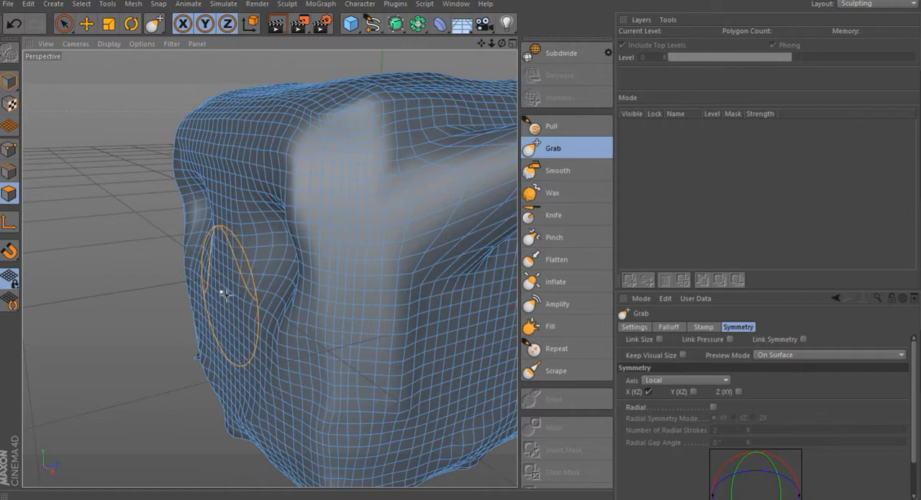
{"action": "left_click_drag", "start_coordinate": [208, 294], "coordinate": [159, 318]}
{"action": "left_click_drag", "start_coordinate": [503, 45], "coordinate": [515, 5]}
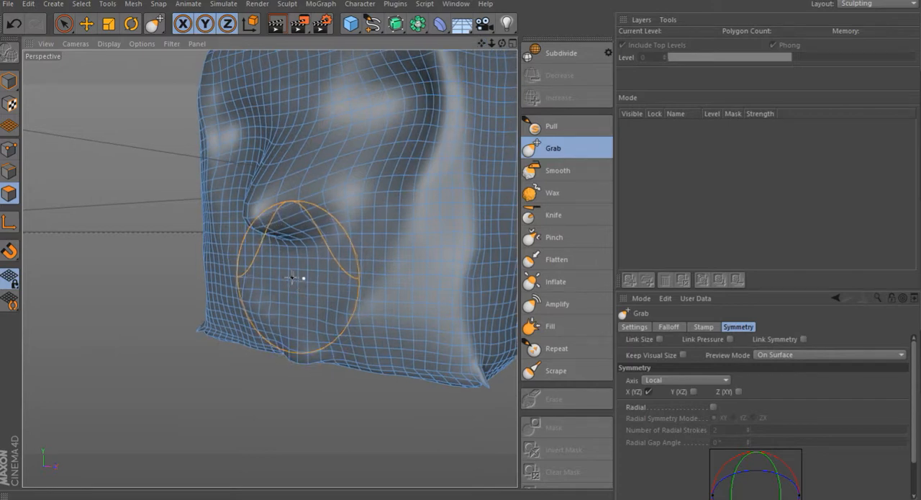
{"action": "mouse_move", "coordinate": [296, 277]}
{"action": "left_mouse_down"}
{"action": "mouse_move", "coordinate": [350, 266]}
{"action": "mouse_move", "coordinate": [405, 227]}
{"action": "left_mouse_up"}
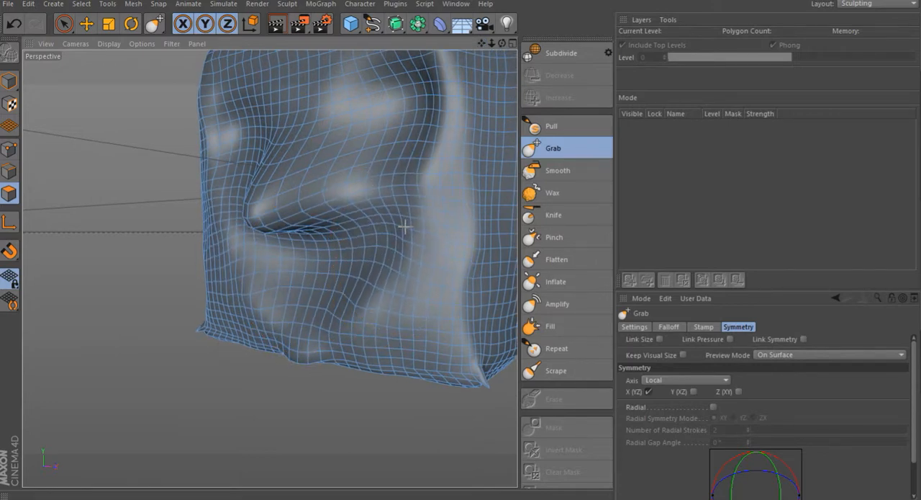
Step: Select the Smooth brush and smooth the surface beside the cube's front bulge
{"action": "left_click_drag", "start_coordinate": [482, 42], "coordinate": [354, 134]}
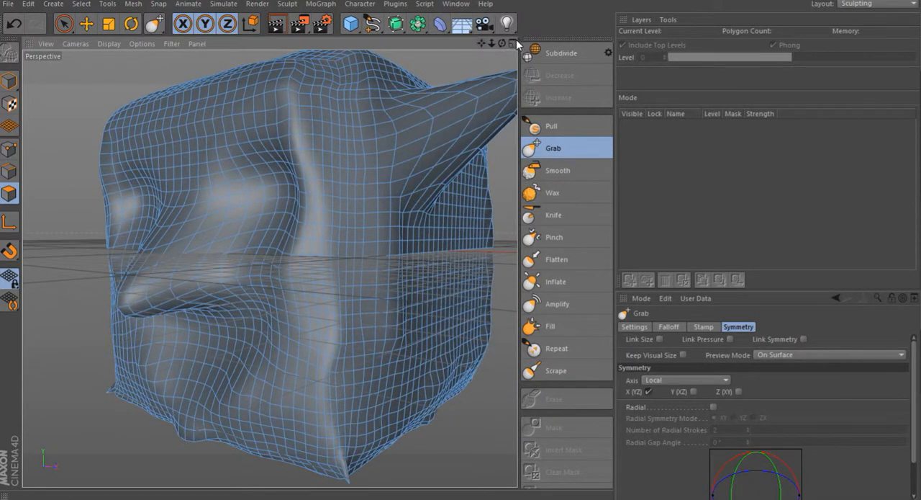
{"action": "left_click_drag", "start_coordinate": [502, 43], "coordinate": [548, 70]}
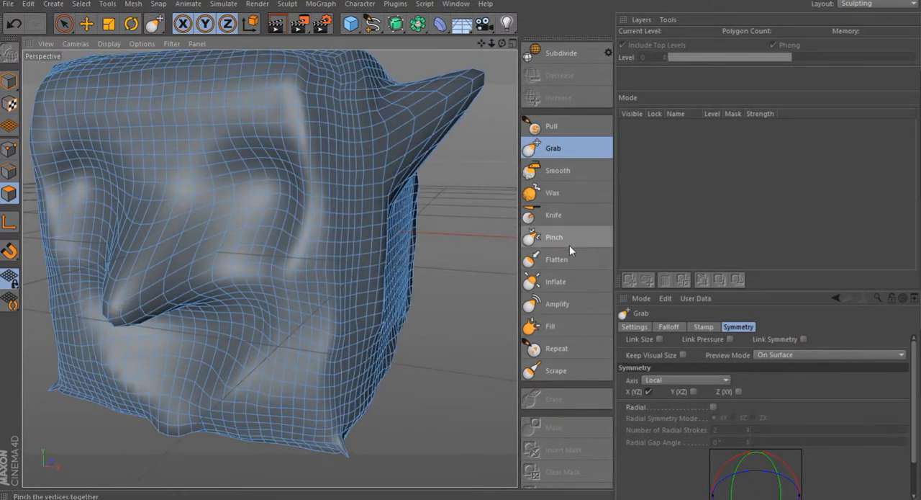
{"action": "left_click", "coordinate": [576, 173]}
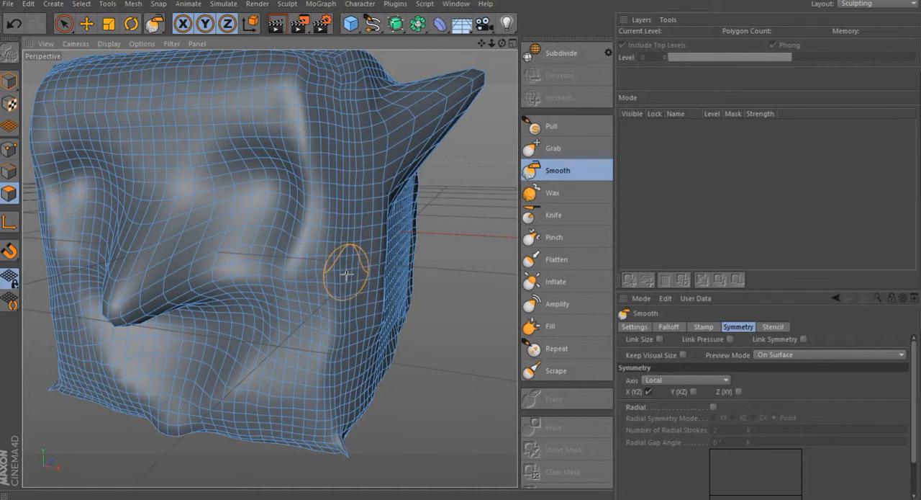
{"action": "middle_click_drag", "start_coordinate": [346, 273], "coordinate": [345, 277]}
{"action": "mouse_move", "coordinate": [346, 276]}
{"action": "left_mouse_down"}
{"action": "mouse_move", "coordinate": [346, 389]}
{"action": "mouse_move", "coordinate": [282, 442]}
{"action": "mouse_move", "coordinate": [308, 408]}
{"action": "mouse_move", "coordinate": [364, 389]}
{"action": "mouse_move", "coordinate": [287, 423]}
{"action": "mouse_move", "coordinate": [243, 428]}
{"action": "mouse_move", "coordinate": [397, 216]}
{"action": "mouse_move", "coordinate": [338, 403]}
{"action": "mouse_move", "coordinate": [389, 302]}
{"action": "left_mouse_up"}
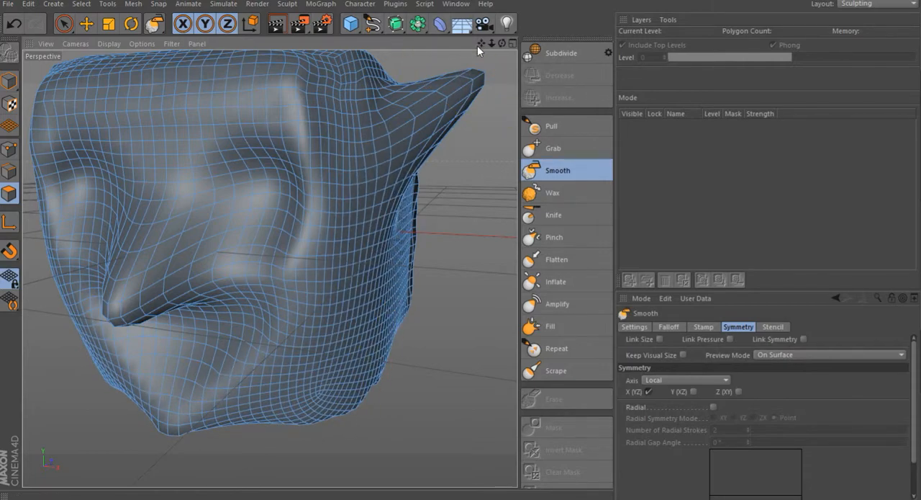
Step: Select the Amplify brush and amplify the surface on the cube's top near the front bulge
{"action": "left_click_drag", "start_coordinate": [481, 43], "coordinate": [441, 230]}
{"action": "left_click_drag", "start_coordinate": [505, 47], "coordinate": [447, 79]}
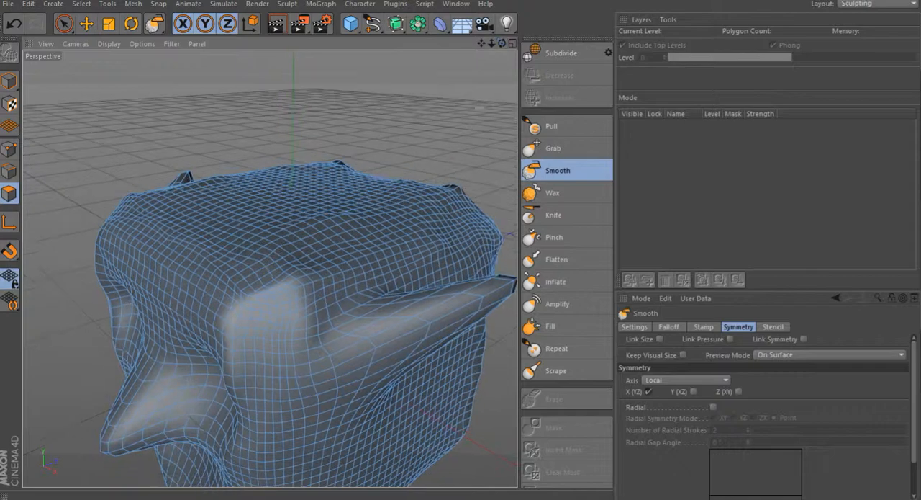
{"action": "left_click", "coordinate": [555, 303]}
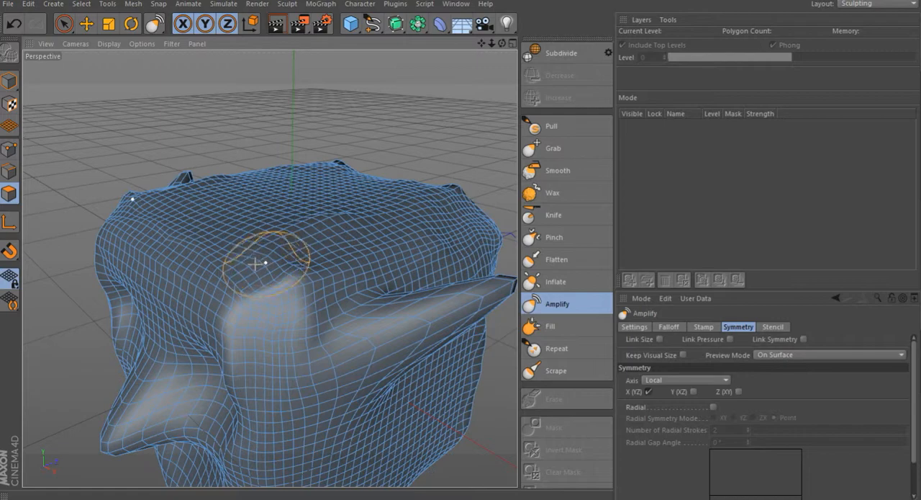
{"action": "left_click_drag", "start_coordinate": [256, 264], "coordinate": [285, 251]}
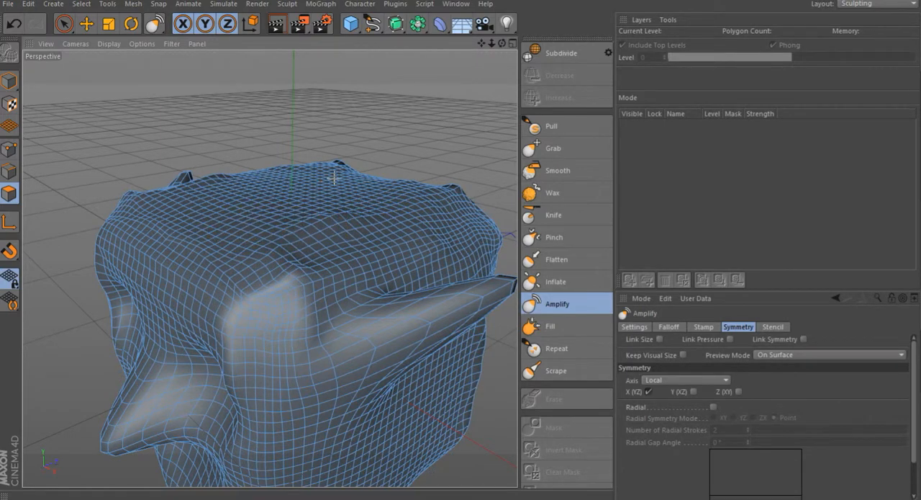
Step: Select the Inflate brush
{"action": "left_click_drag", "start_coordinate": [502, 43], "coordinate": [526, 171]}
{"action": "left_click", "coordinate": [556, 282]}
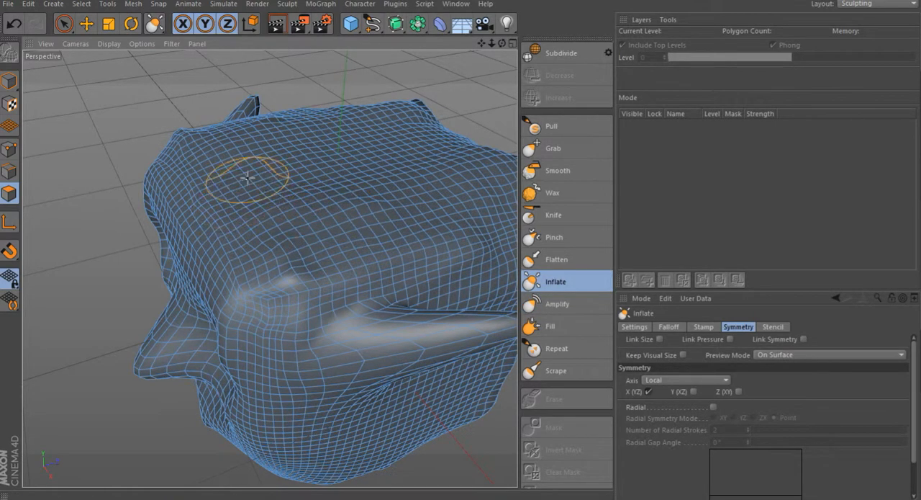
{"action": "left_click_drag", "start_coordinate": [503, 45], "coordinate": [468, 29]}
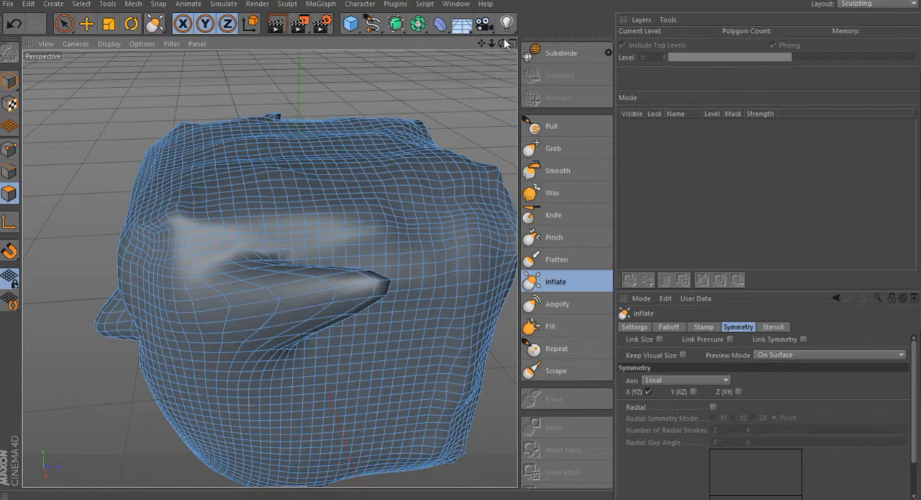
{"action": "mouse_move", "coordinate": [481, 45]}
{"action": "left_mouse_down"}
{"action": "mouse_move", "coordinate": [454, 47]}
{"action": "mouse_move", "coordinate": [489, 52]}
{"action": "mouse_move", "coordinate": [478, 58]}
{"action": "left_mouse_up"}
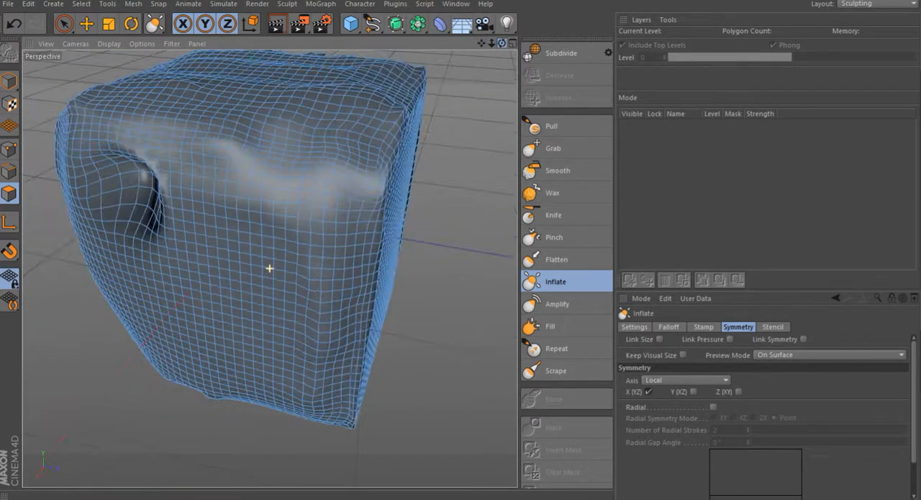
Step: Select the Knife brush and cut a short groove into the cube's side face
{"action": "left_click", "coordinate": [555, 216]}
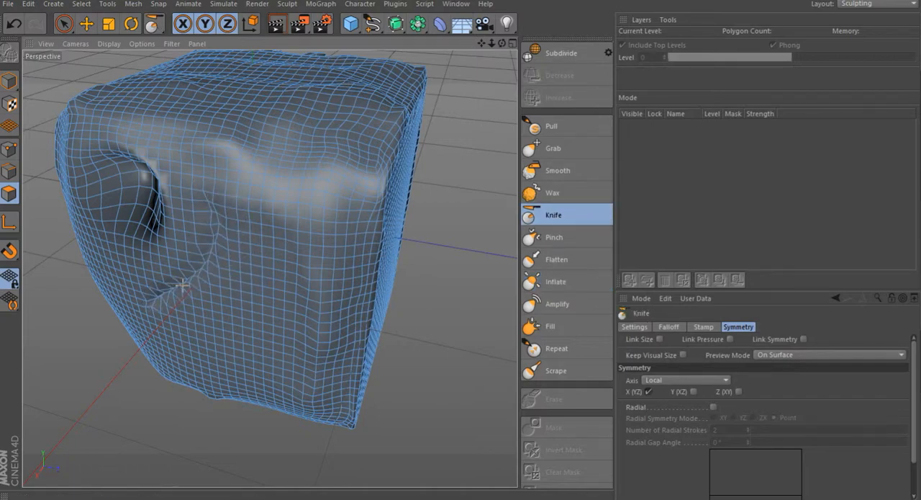
{"action": "mouse_move", "coordinate": [223, 203]}
{"action": "left_mouse_down"}
{"action": "mouse_move", "coordinate": [201, 263]}
{"action": "mouse_move", "coordinate": [251, 208]}
{"action": "left_mouse_up"}
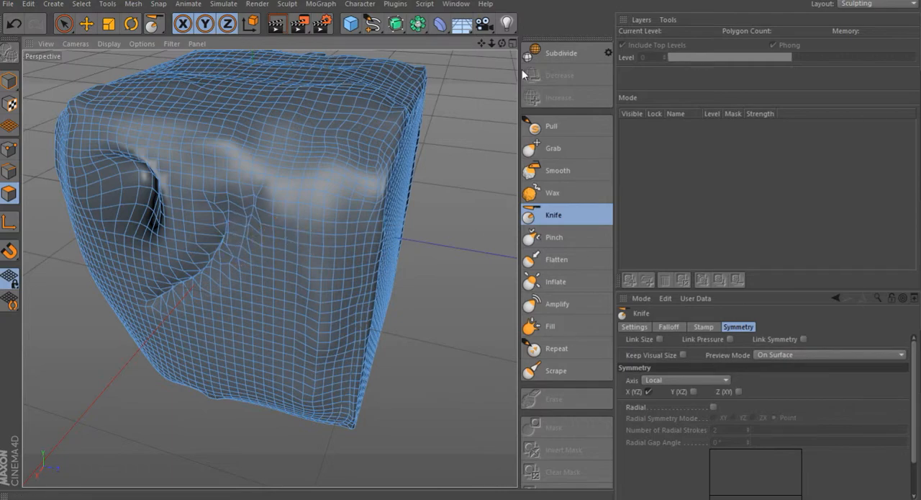
Step: Inspect the sculpted cube from several angles
{"action": "mouse_move", "coordinate": [502, 43]}
{"action": "left_mouse_down"}
{"action": "mouse_move", "coordinate": [568, 29]}
{"action": "mouse_move", "coordinate": [500, 43]}
{"action": "mouse_move", "coordinate": [666, 34]}
{"action": "left_mouse_up"}
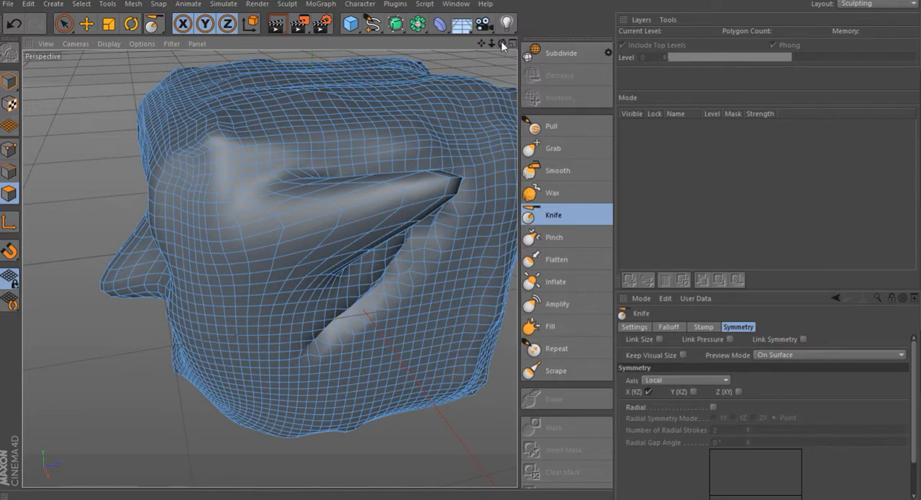
{"action": "left_click_drag", "start_coordinate": [502, 44], "coordinate": [615, 43]}
{"action": "scroll", "coordinate": [291, 217], "scroll_direction": "down", "scroll_amount": 4}
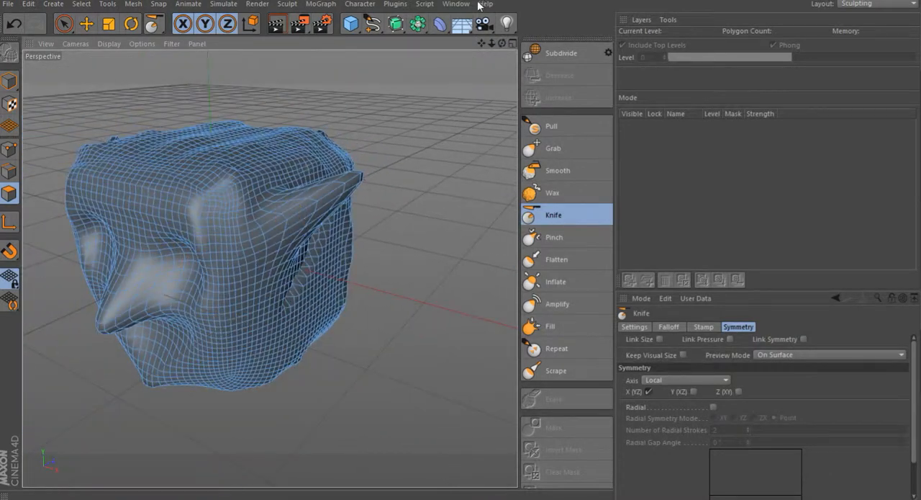
{"action": "mouse_move", "coordinate": [503, 46]}
{"action": "left_mouse_down"}
{"action": "mouse_move", "coordinate": [461, 47]}
{"action": "mouse_move", "coordinate": [575, 44]}
{"action": "left_mouse_up"}
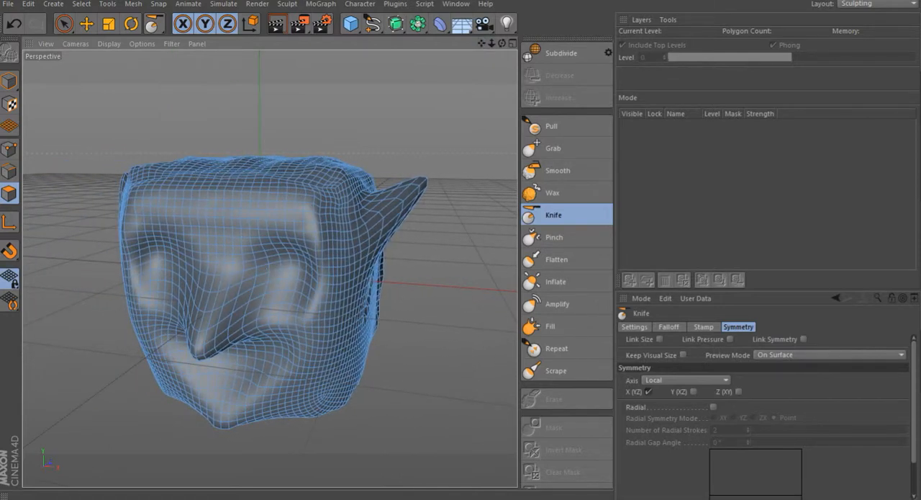